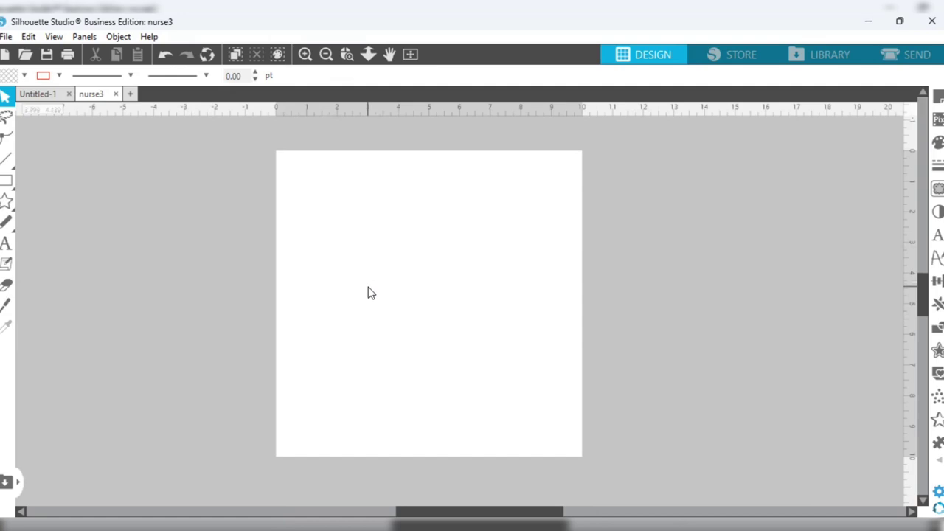
Step: Open the nurse3 PNG file as a new nurse3 document
click(26, 56)
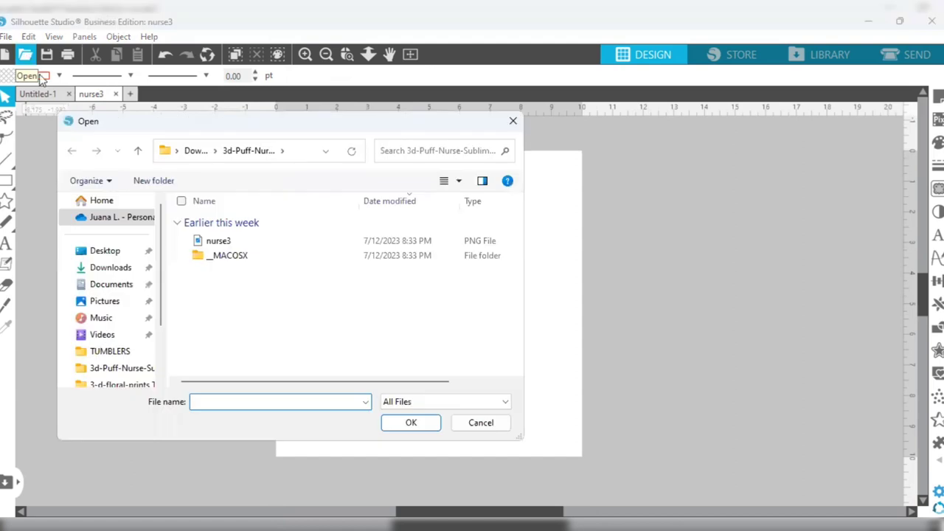
click(219, 244)
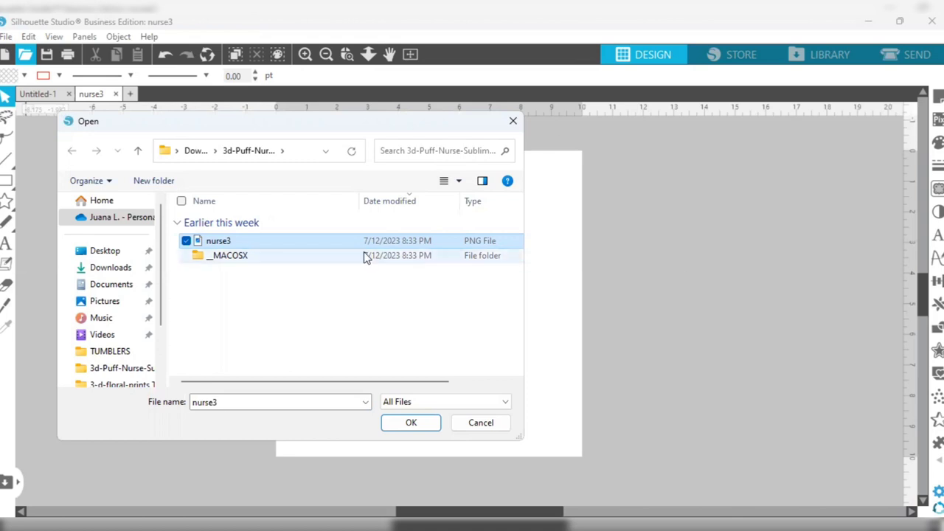
click(412, 425)
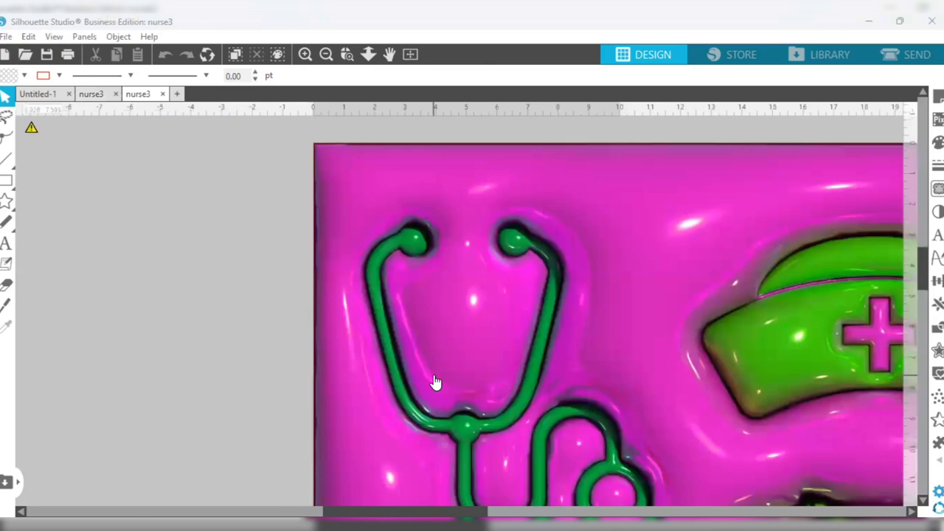
Step: Move the nurse image left and set its size to 9.45 in wide by 8.2 in high
click(384, 186)
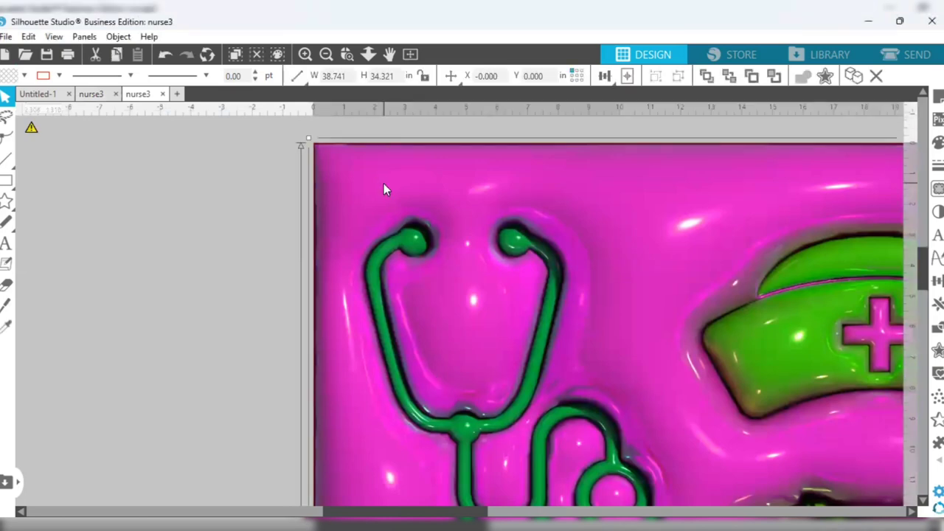
drag(591, 266, 376, 250)
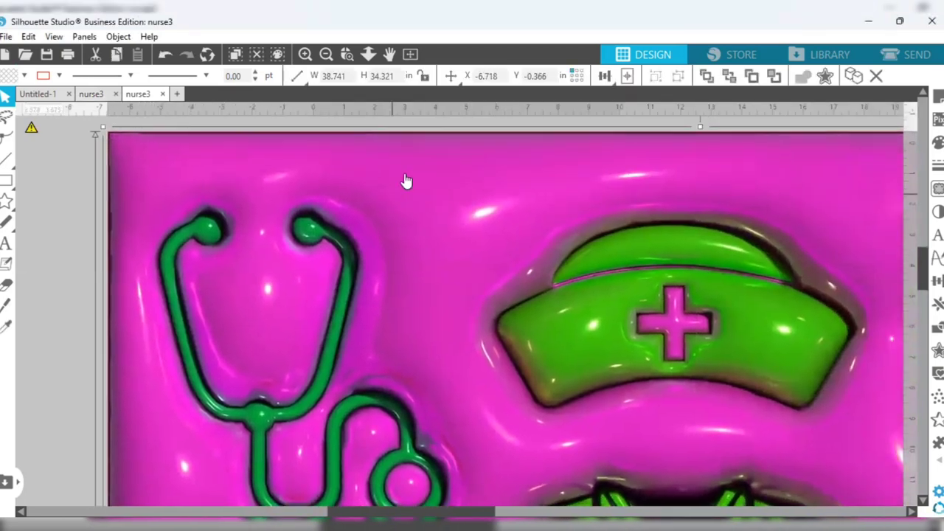
double_click(344, 77)
text(9.45)
double_click(378, 76)
drag(378, 76, 373, 78)
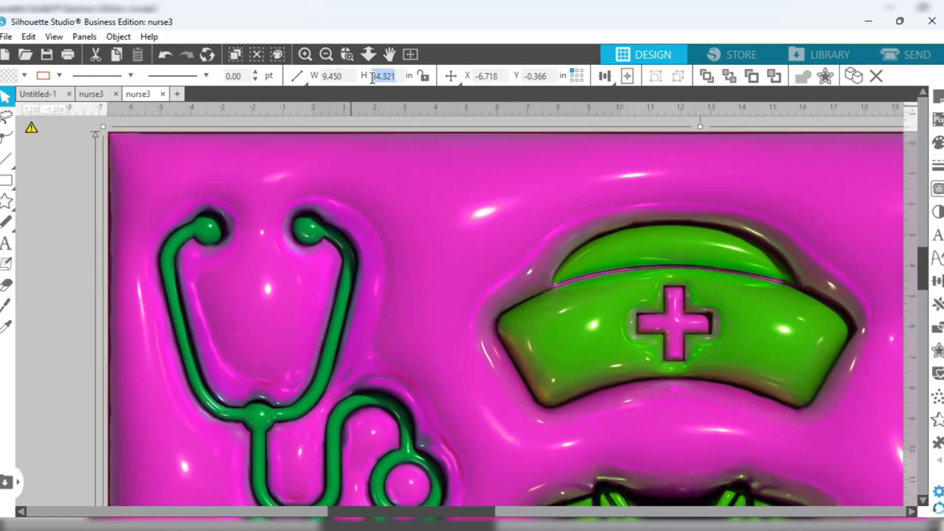
text(1)
text(.2)
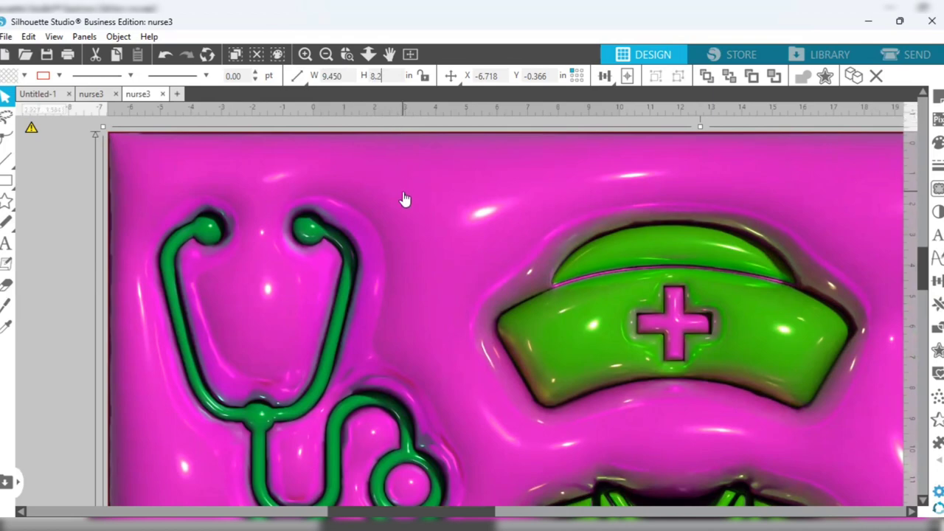
key(Return)
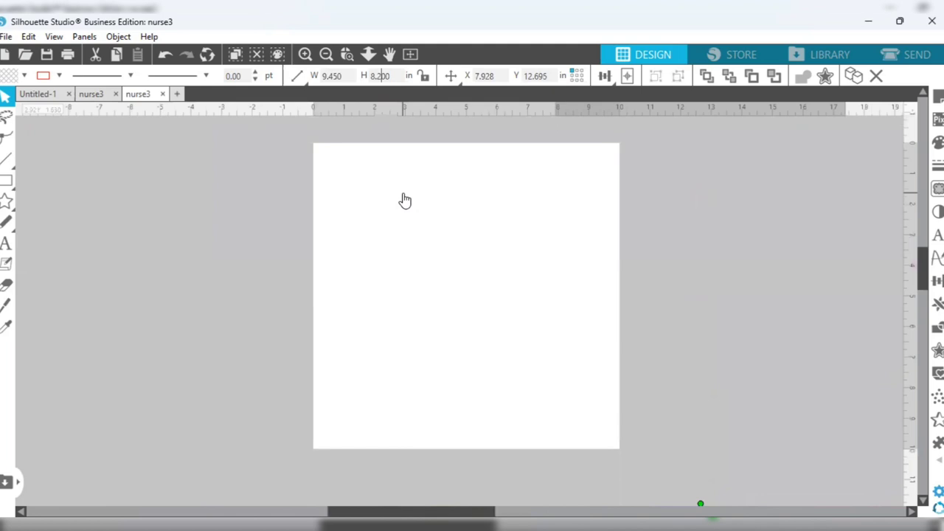
Step: Drag the nurse image up onto the page
scroll(508, 254, down, 3)
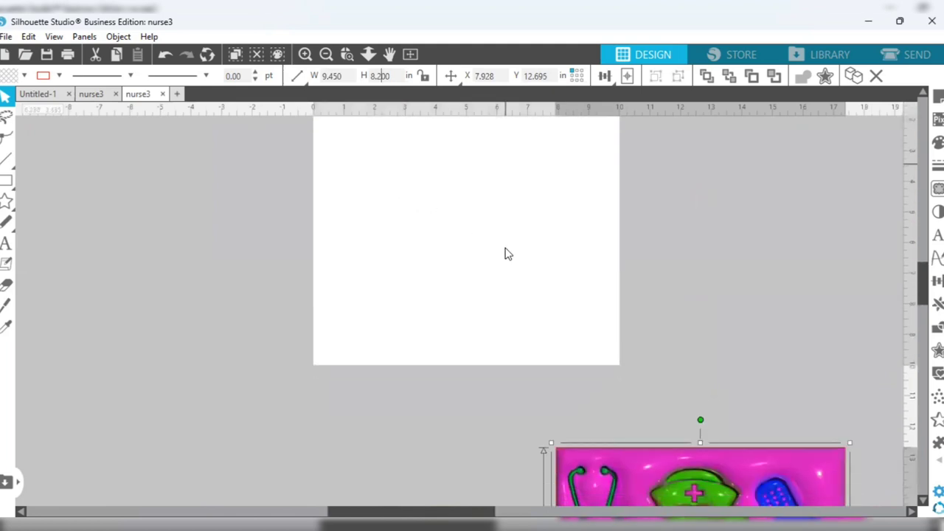
drag(679, 472, 527, 378)
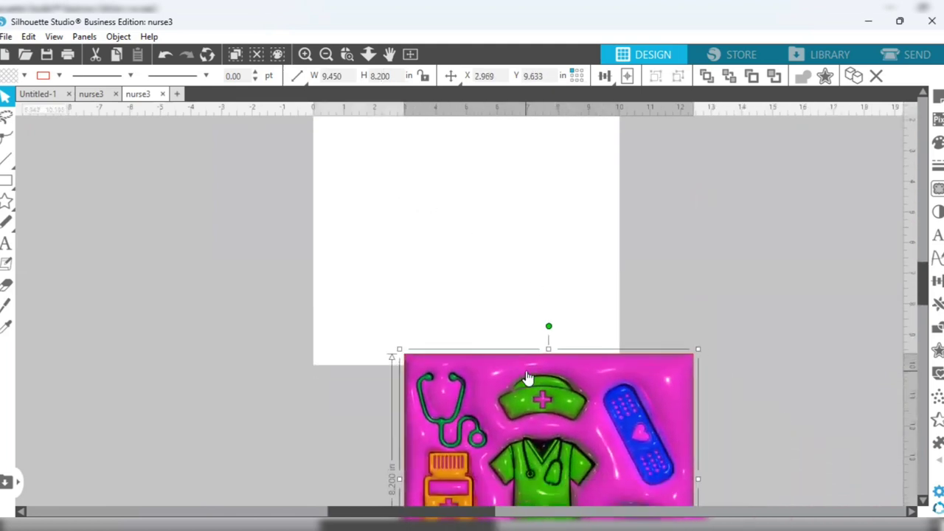
right_click(529, 358)
key(Escape)
drag(489, 438, 420, 238)
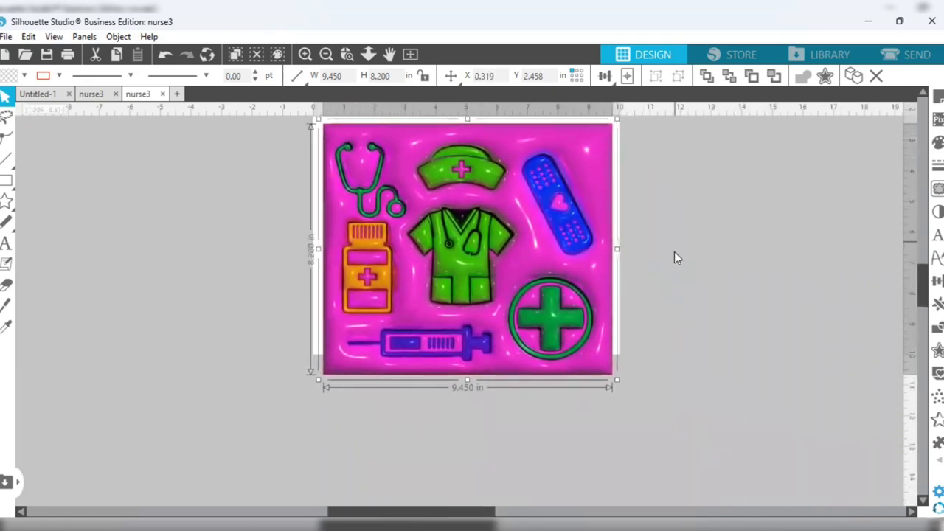
right_click(676, 257)
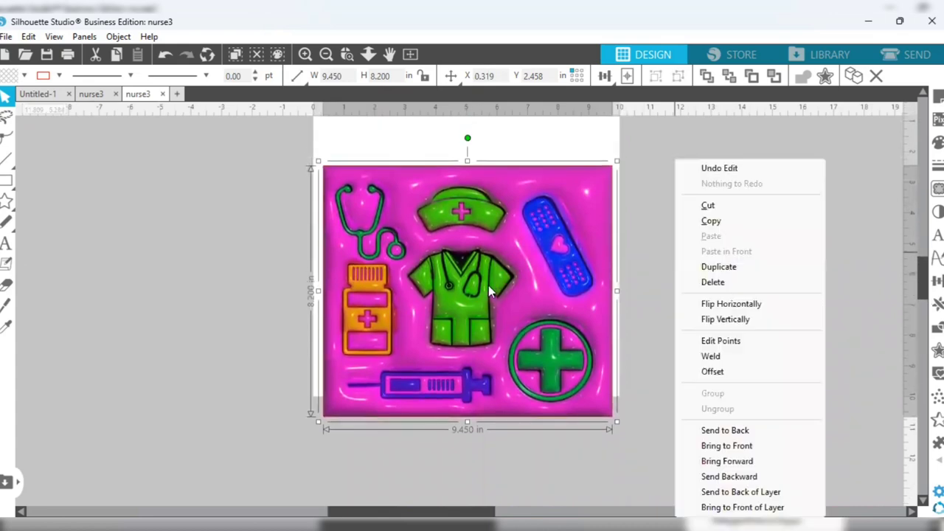
click(265, 312)
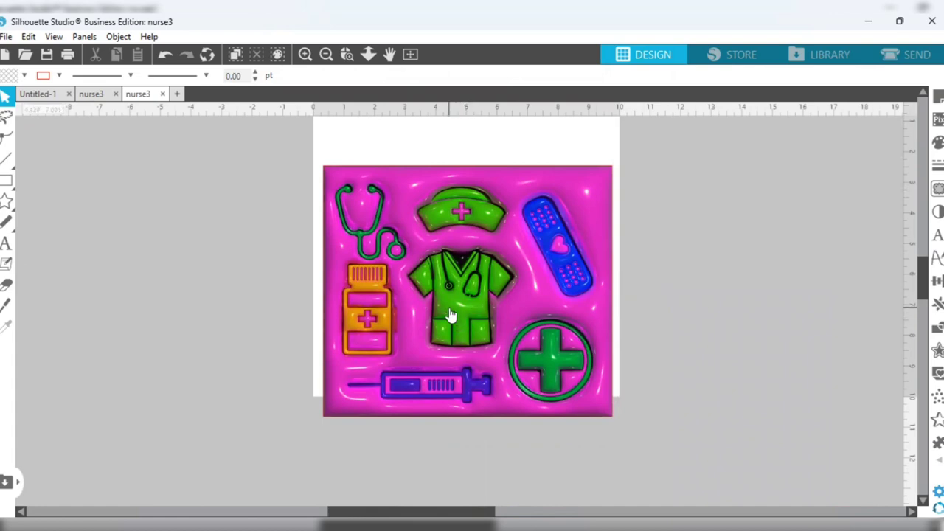
Step: Reposition the nurse image and enlarge it proportionally to about 10.84 × 9.41 in
drag(446, 308, 489, 322)
click(488, 322)
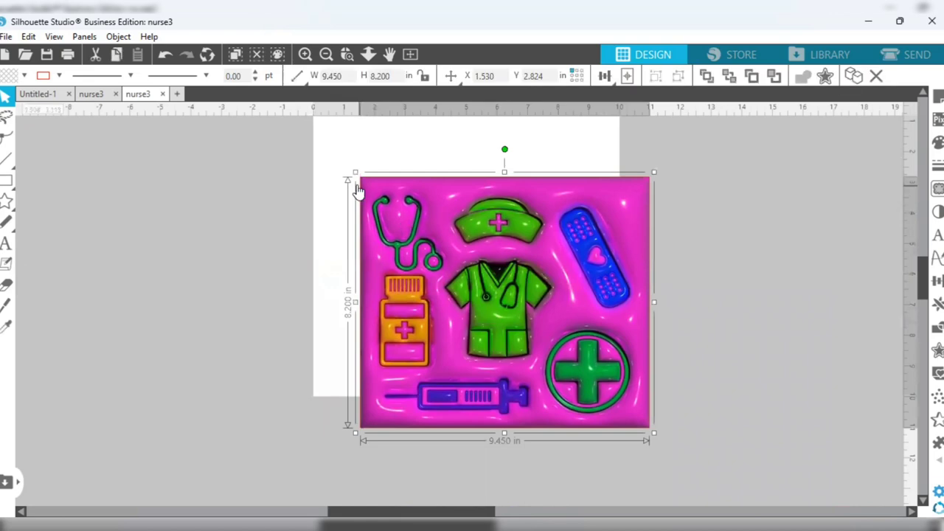
drag(353, 174, 293, 157)
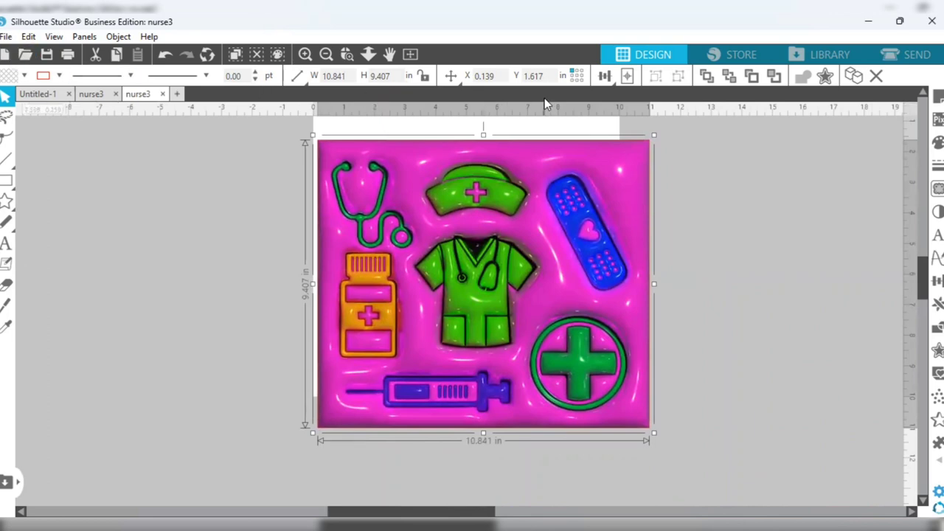
Step: Merge the Tumbler Design from the Library, placing the Rubik's-cube image left of the nurse
click(812, 59)
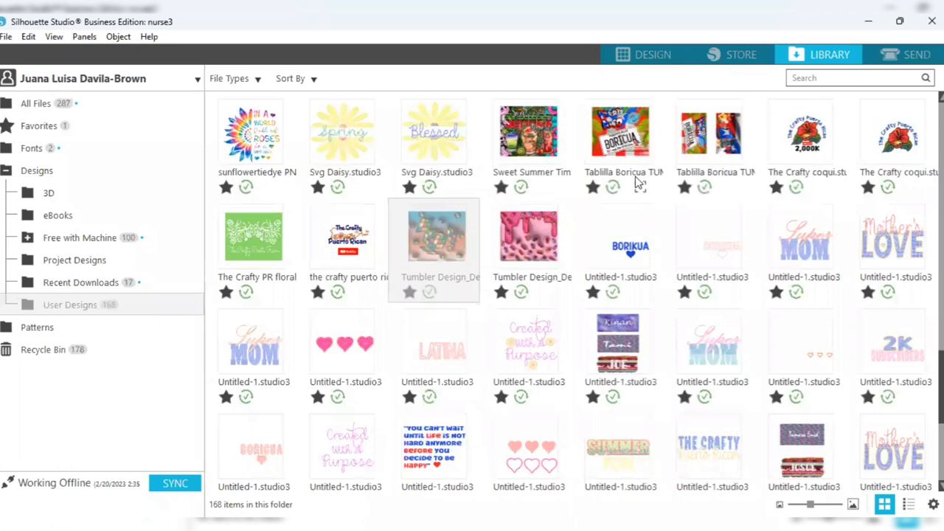
right_click(436, 248)
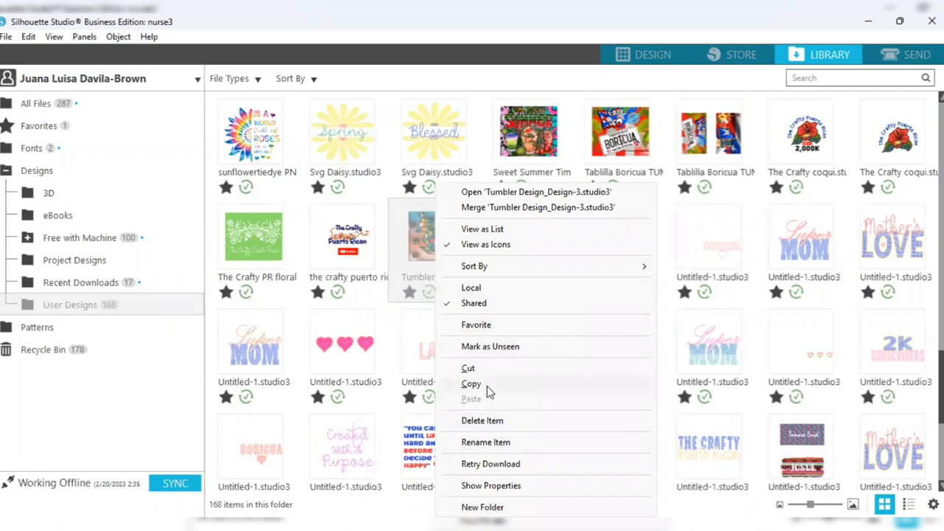
click(494, 211)
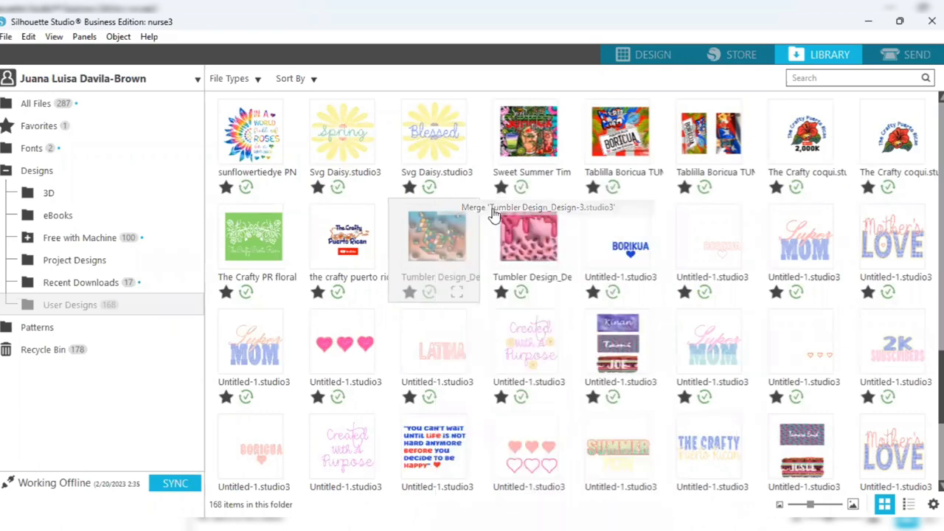
drag(439, 293, 214, 364)
drag(483, 304, 606, 304)
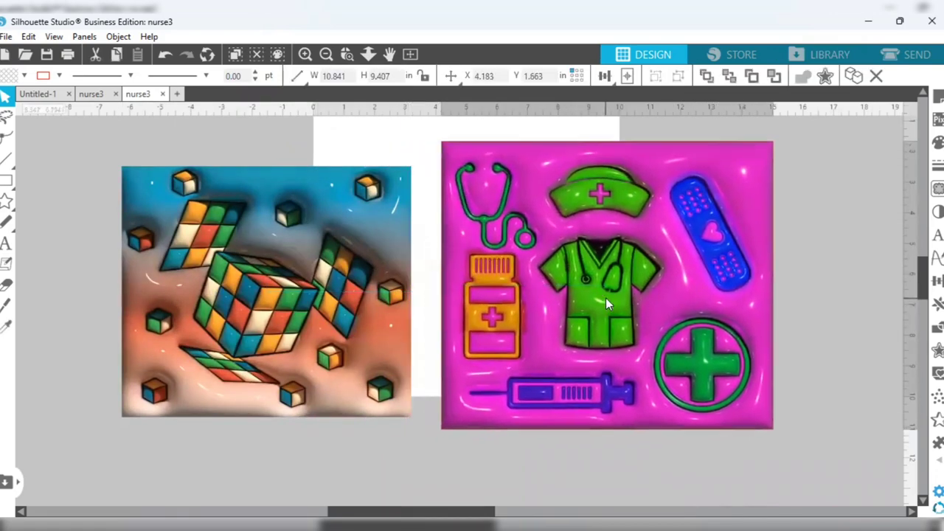
Step: Resize the nurse image to 9.45 × 8.2 in and nudge the Rubik's-cube image up beside it
click(347, 315)
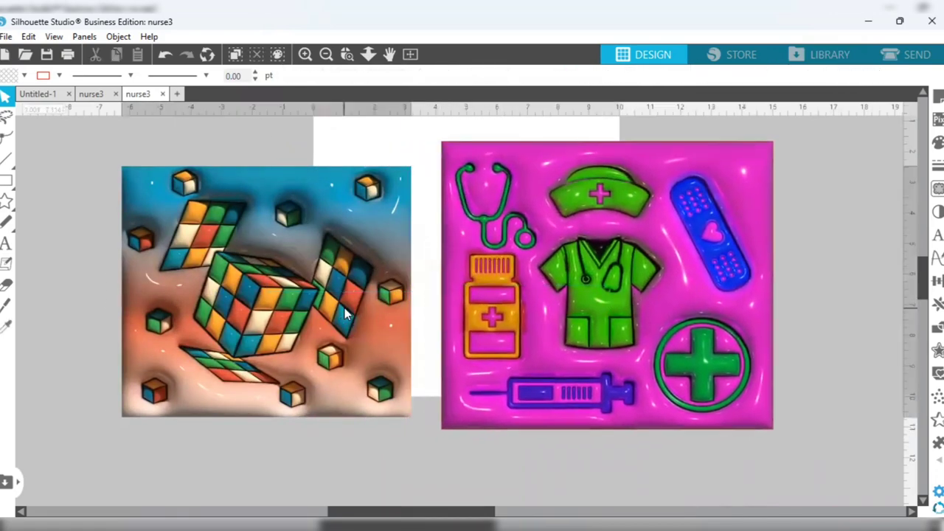
click(539, 347)
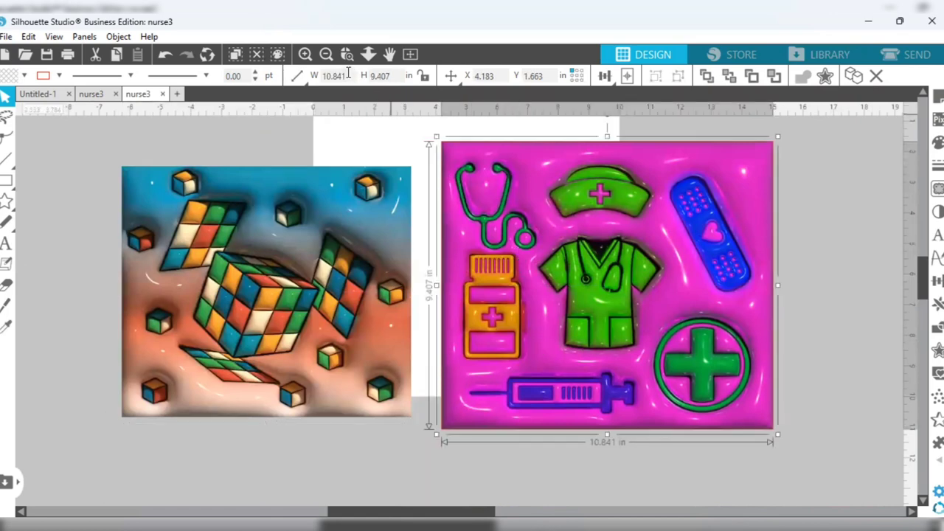
drag(347, 76, 321, 77)
text(9.45)
click(379, 76)
drag(379, 76, 372, 79)
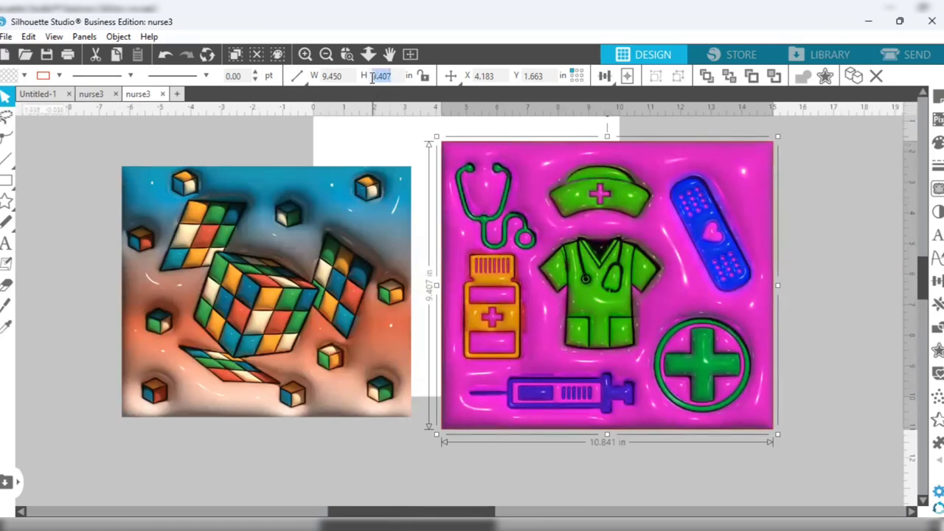
key(BackSpace)
text(1.3)
key(BackSpace)
text(2)
key(Return)
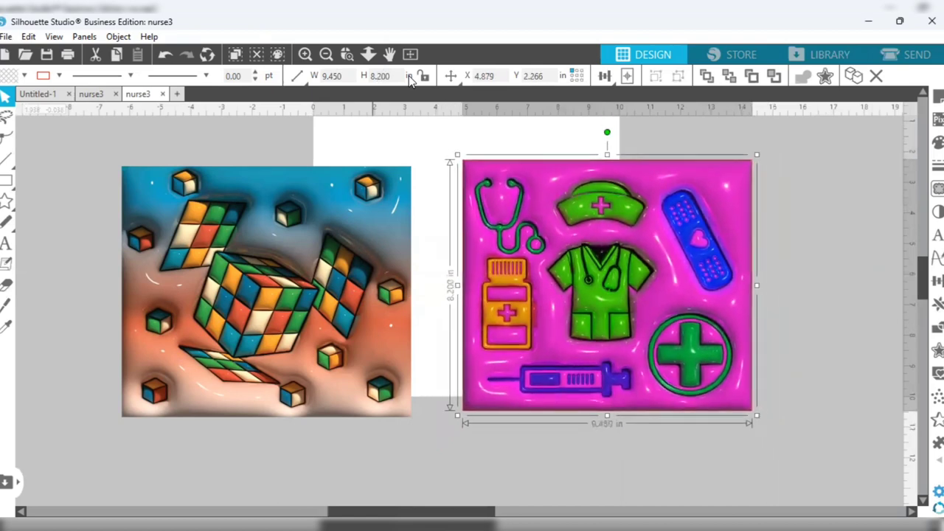
click(343, 293)
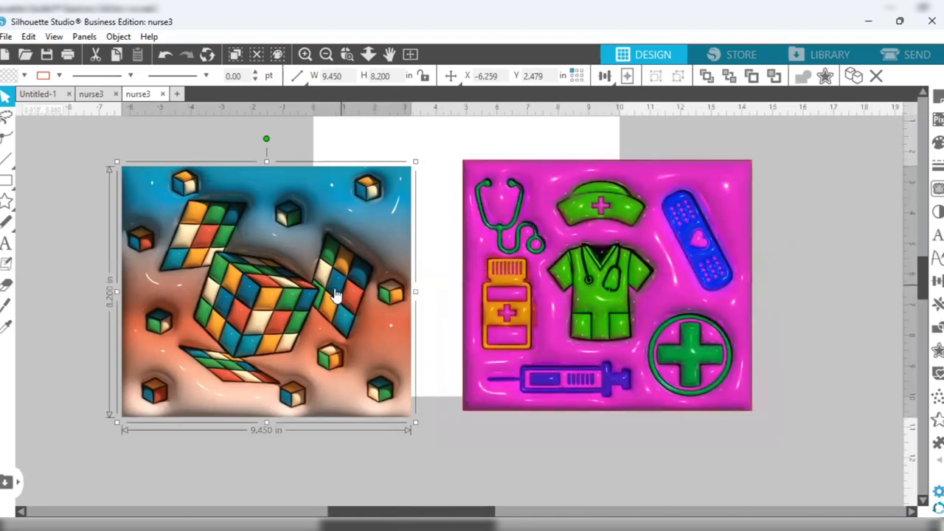
mouse_move(341, 283)
mouse_down()
mouse_move(341, 264)
mouse_move(350, 268)
mouse_up()
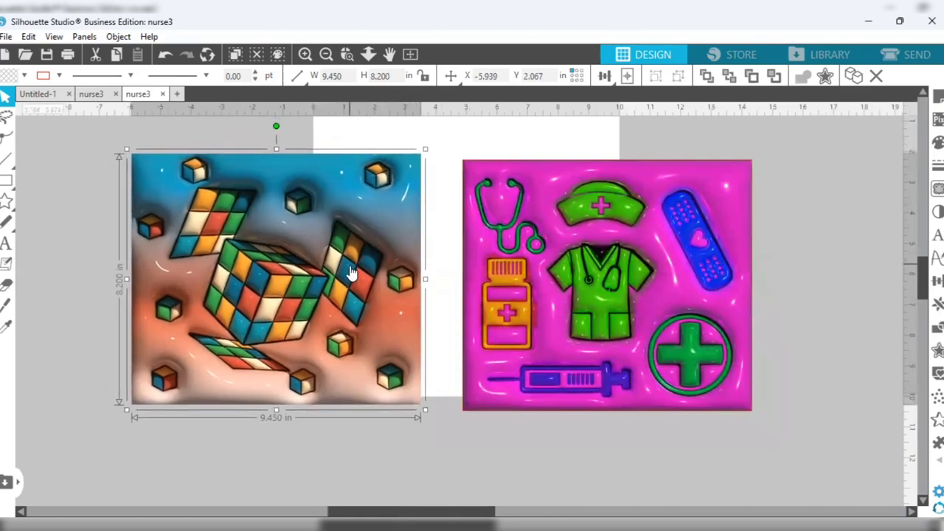